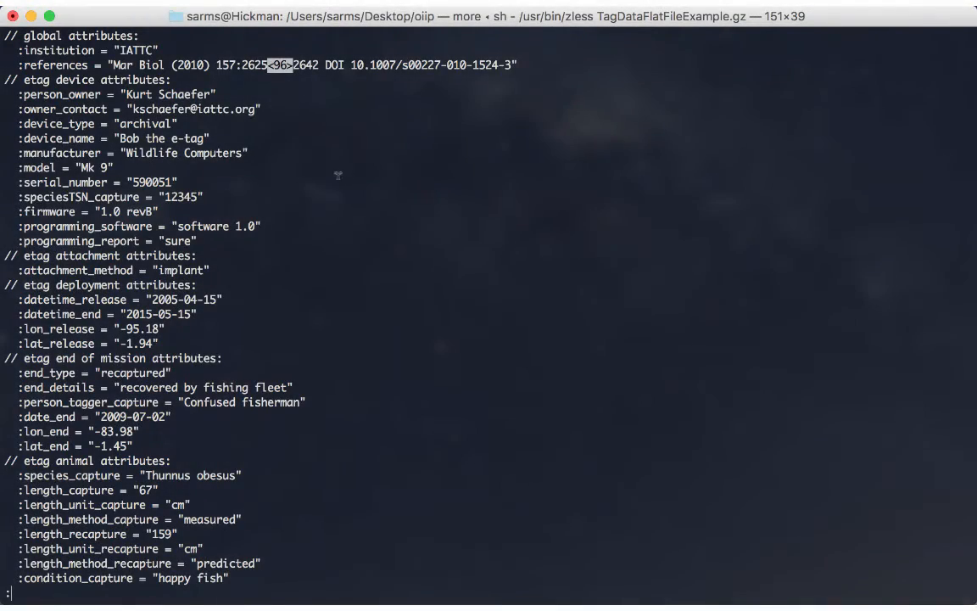
# Examine the tag file's metadata attributes from the global section down to the first depth histogram data rows.
pyautogui.press('Down')
pyautogui.press('Down')
pyautogui.press('Down')
pyautogui.press('Down')
pyautogui.press('Down')
pyautogui.press('Down')
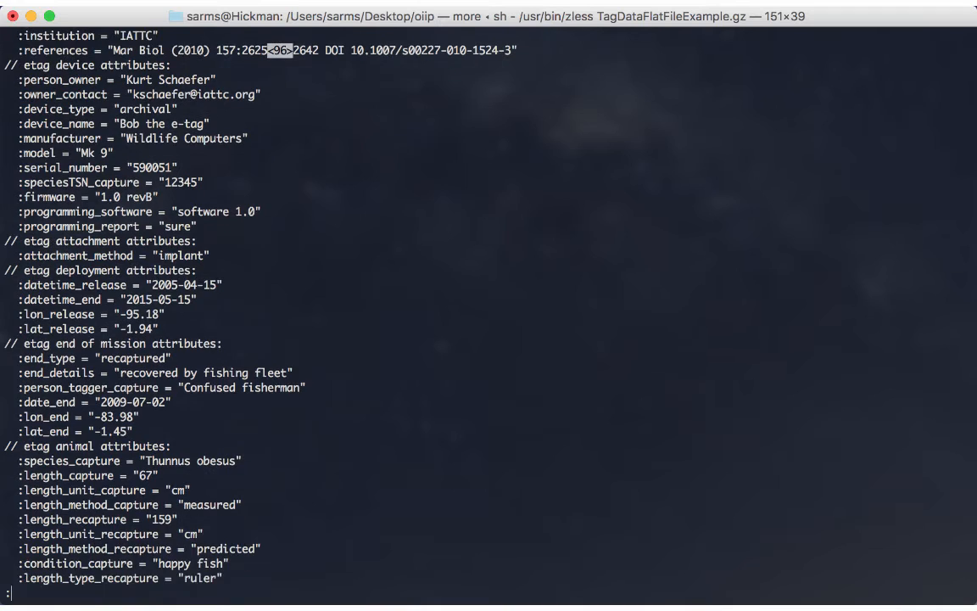
pyautogui.press('Down')
pyautogui.press('Down')
pyautogui.press('Down')
pyautogui.press('Down')
pyautogui.press('Down')
pyautogui.press('Down')
pyautogui.press('Down')
pyautogui.press('Down')
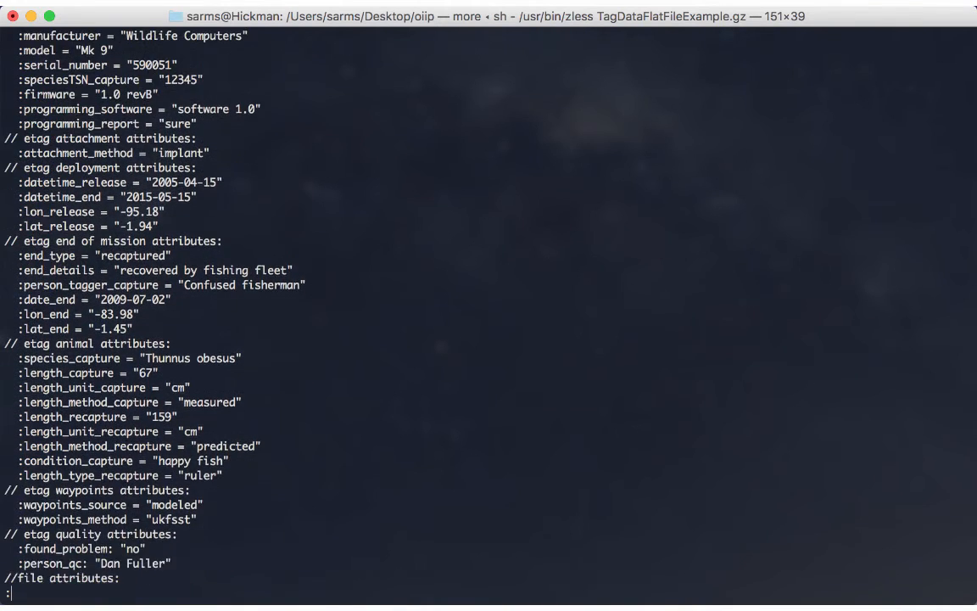
pyautogui.press('Down')
pyautogui.press('Down')
pyautogui.press('Down')
pyautogui.press('Down')
pyautogui.press('Down')
pyautogui.press('Down')
pyautogui.press('Down')
pyautogui.press('Down')
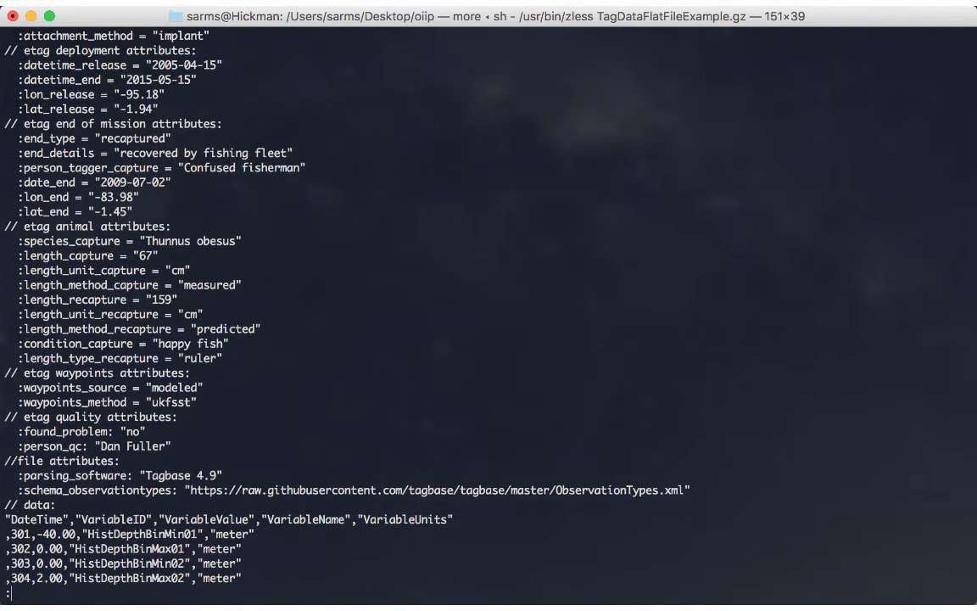
pyautogui.press('Down')
pyautogui.press('Down')
pyautogui.press('Down')
pyautogui.press('Down')
pyautogui.press('Down')
pyautogui.press('Down')
pyautogui.press('Down')
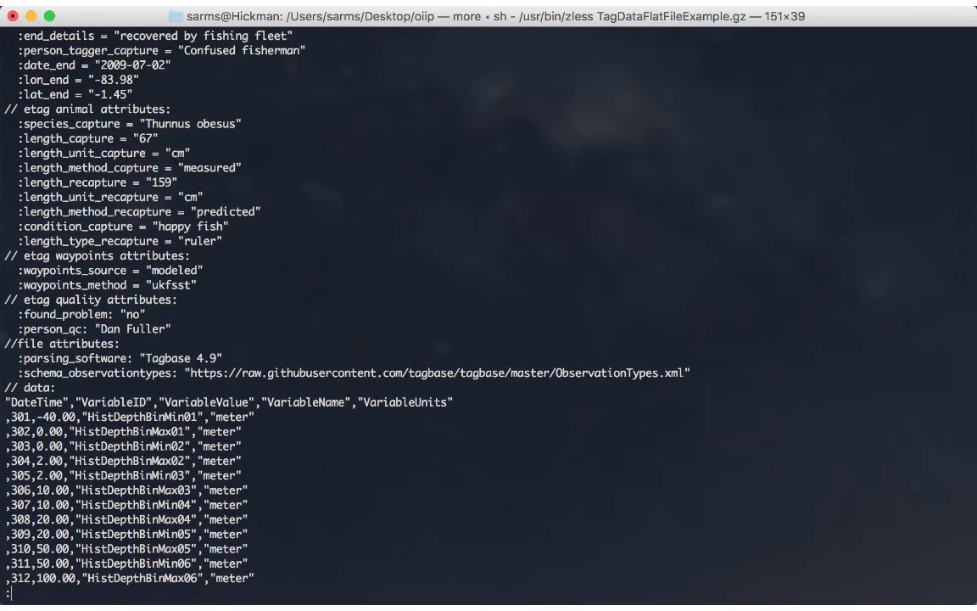
pyautogui.press('Down')
pyautogui.press('Down')
pyautogui.press('Down')
pyautogui.press('Down')
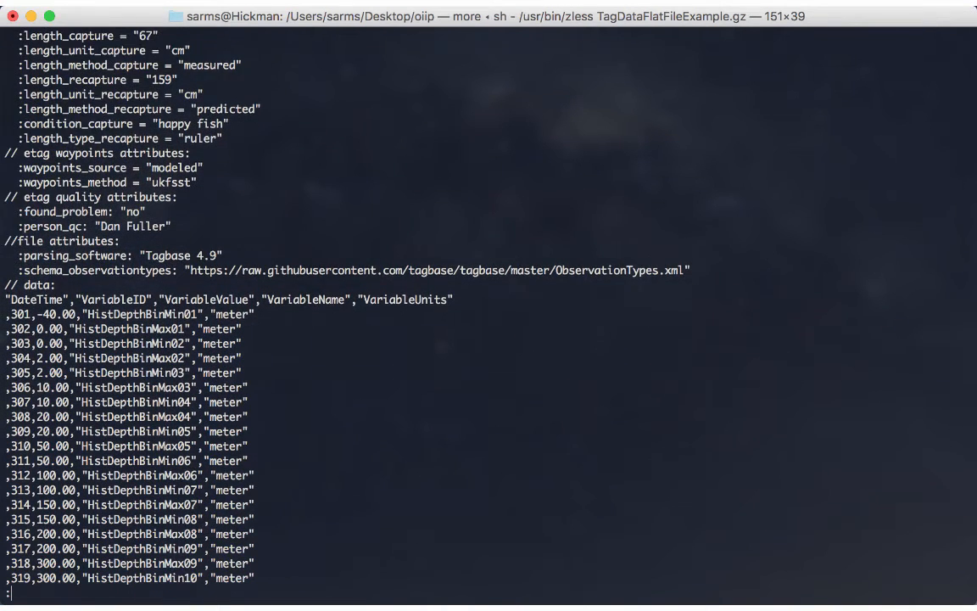
# Review the attribute sections again from the data rows back up to the etag device attributes.
pyautogui.press('Up')
pyautogui.press('Up')
pyautogui.press('Up')
pyautogui.press('Up')
pyautogui.press('Up')
pyautogui.press('Up')
pyautogui.press('Up')
pyautogui.press('Up')
pyautogui.press('Up')
pyautogui.press('Up')
pyautogui.press('Up')
pyautogui.press('Up')
pyautogui.press('Up')
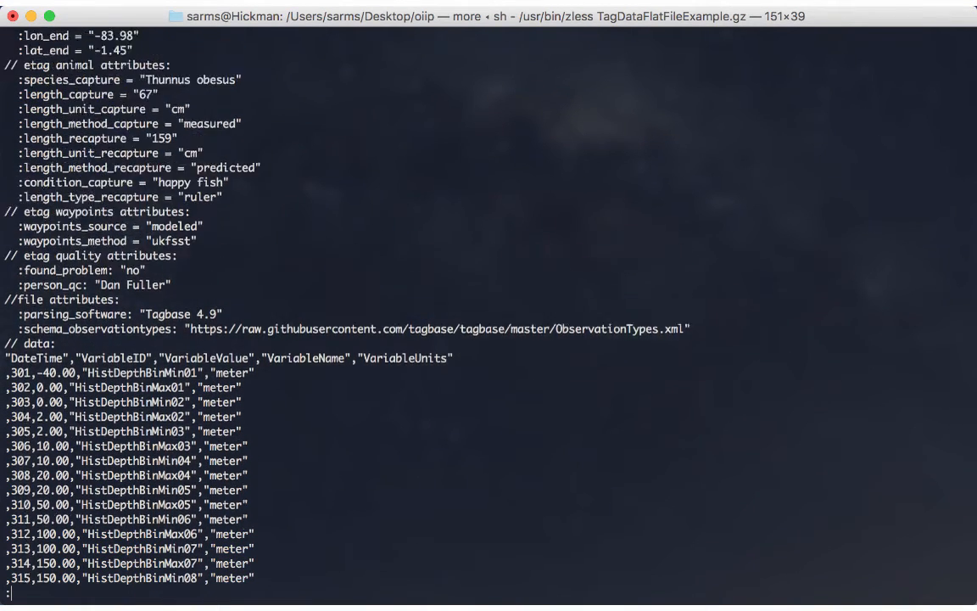
pyautogui.press('Up')
pyautogui.press('Up')
pyautogui.press('Up')
pyautogui.press('Up')
pyautogui.press('Up')
pyautogui.press('Up')
pyautogui.press('Up')
pyautogui.press('Up')
pyautogui.press('Up')
pyautogui.press('Up')
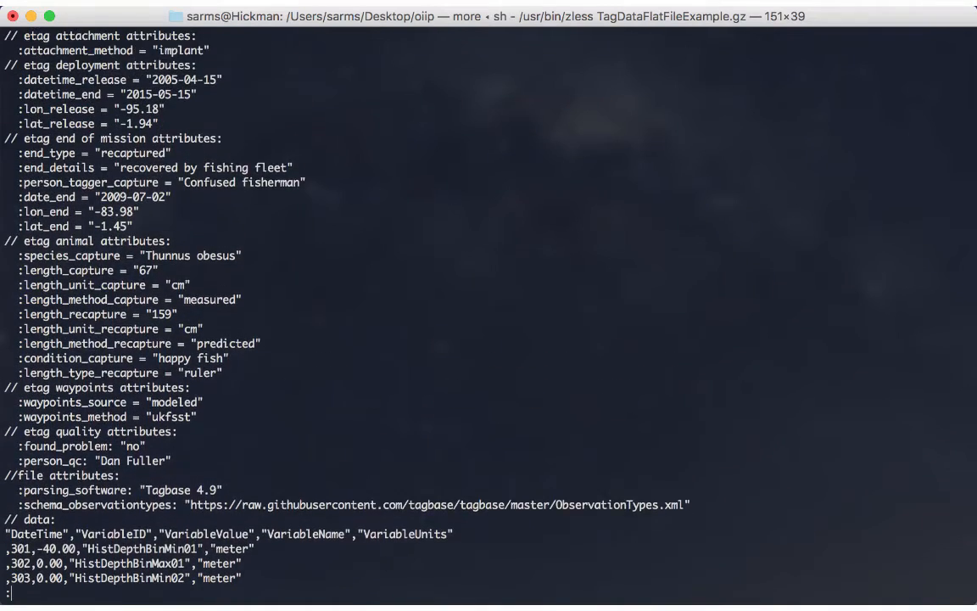
pyautogui.press('Up')
pyautogui.press('Up')
pyautogui.press('Up')
pyautogui.press('Up')
pyautogui.press('Up')
pyautogui.press('Up')
pyautogui.press('Up')
pyautogui.press('Up')
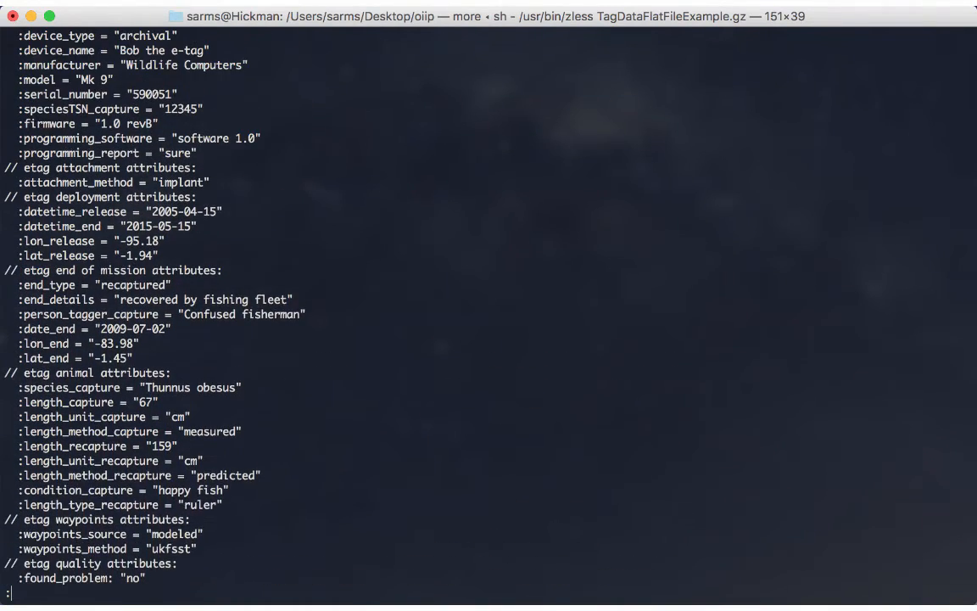
pyautogui.press('Up')
pyautogui.press('Up')
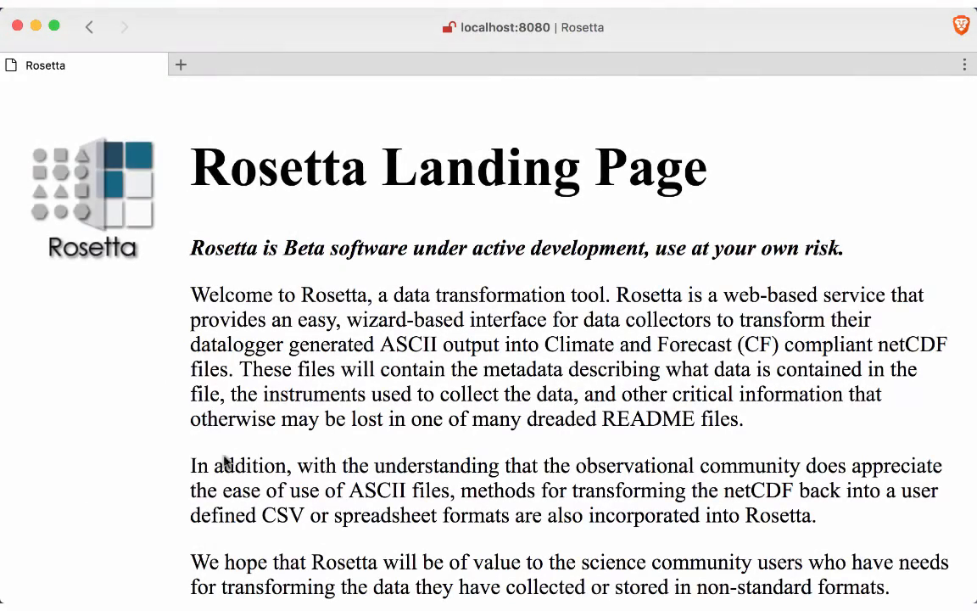
# On the Rosetta landing page, start augmenting the metadata of a known format type with automatic transformation.
pyautogui.scroll(-5, 273, 445)
pyautogui.scroll(-3, 273, 445)
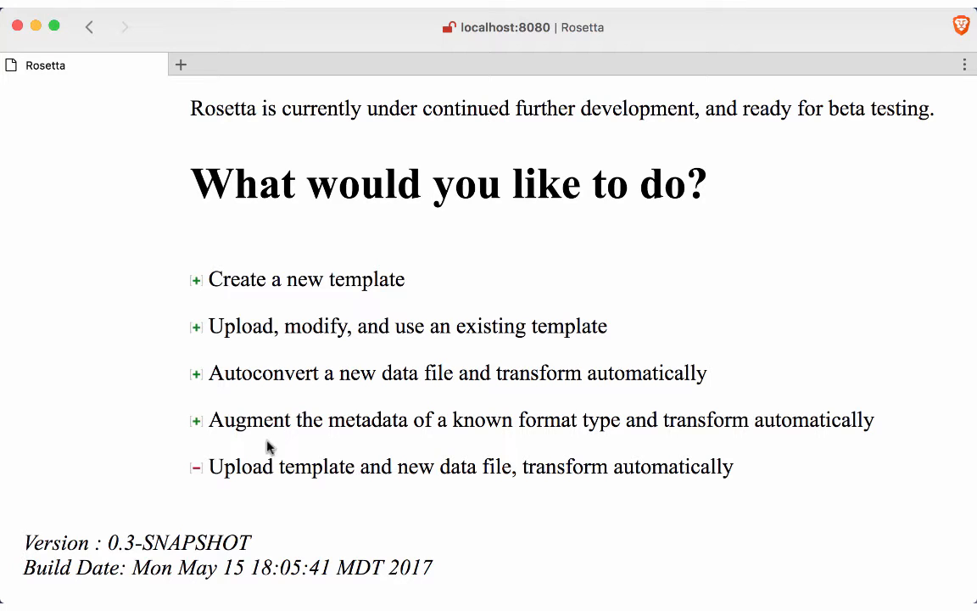
pyautogui.click(199, 422)
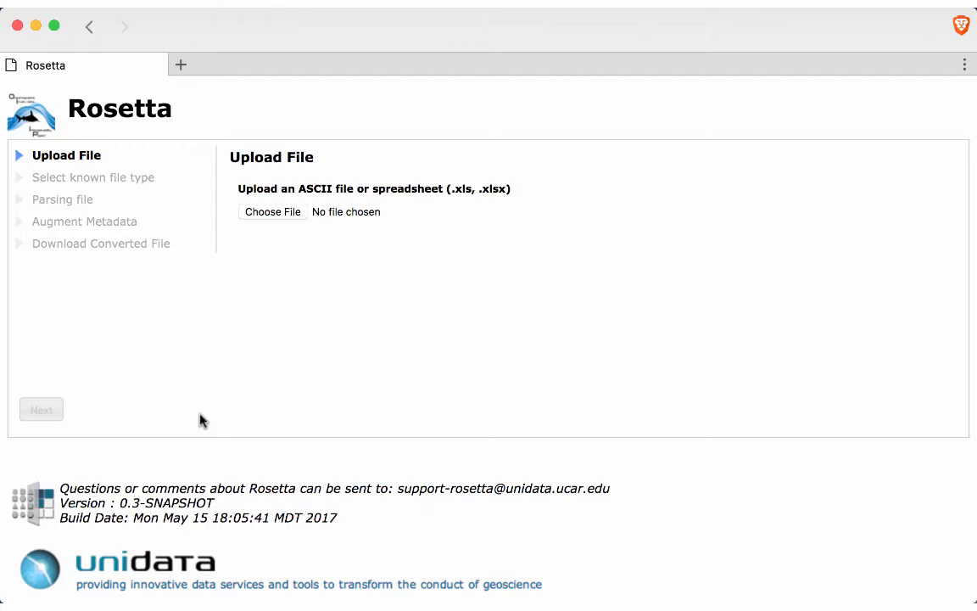
# Upload TagDataFlatFileExample.gz from the oiip folder and proceed to the file type selection.
pyautogui.click(280, 214)
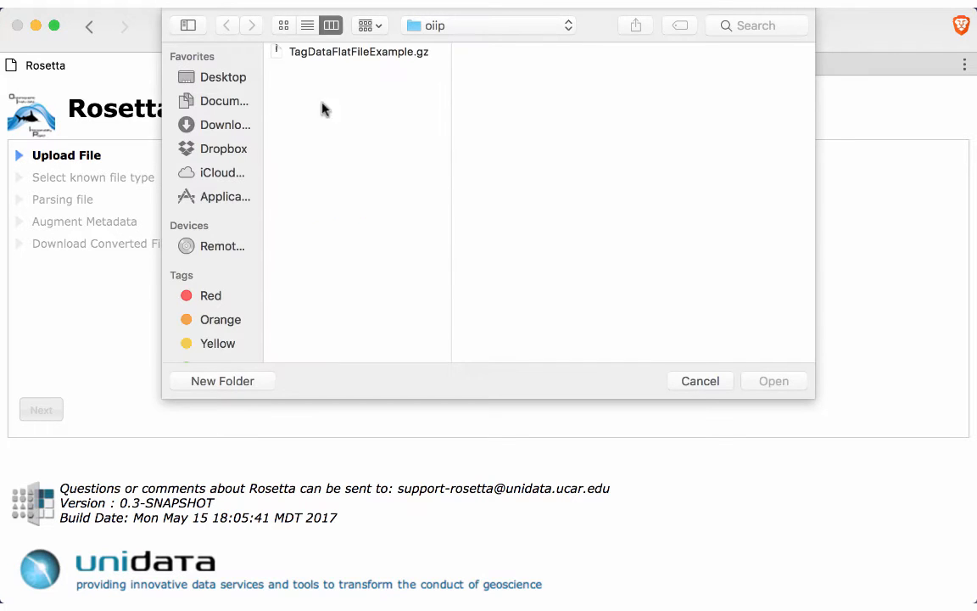
pyautogui.click(343, 54)
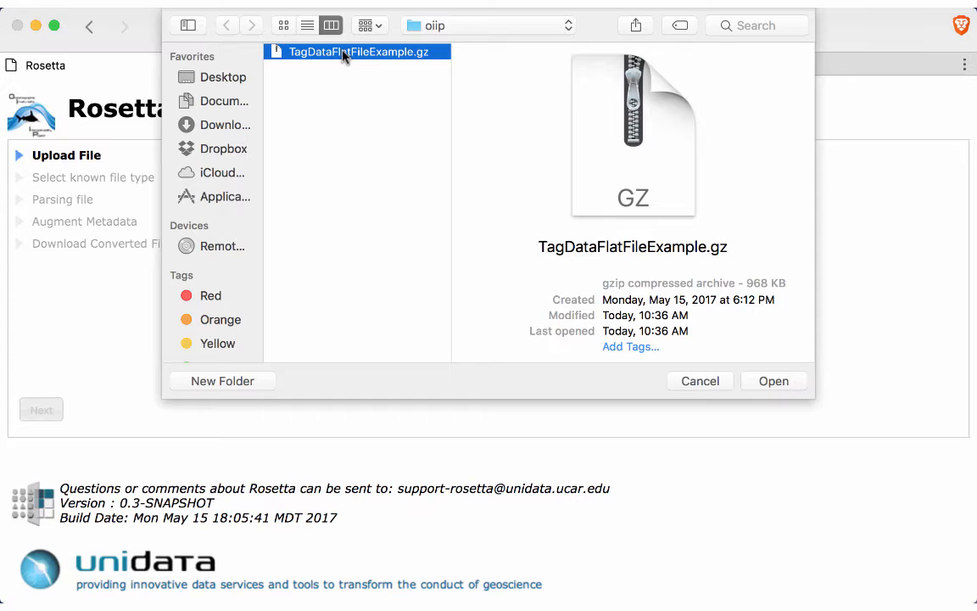
pyautogui.click(743, 383)
pyautogui.click(483, 214)
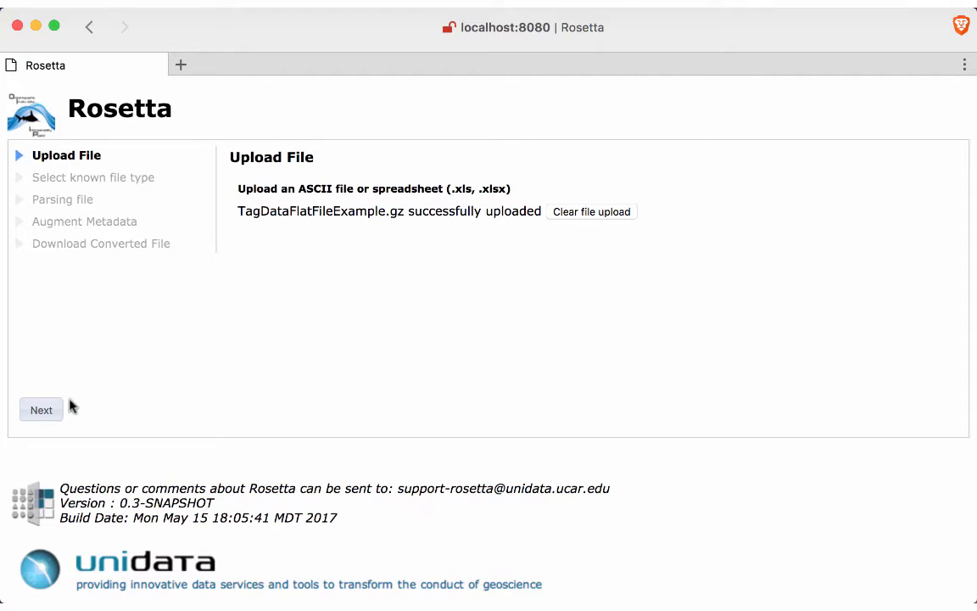
pyautogui.click(49, 414)
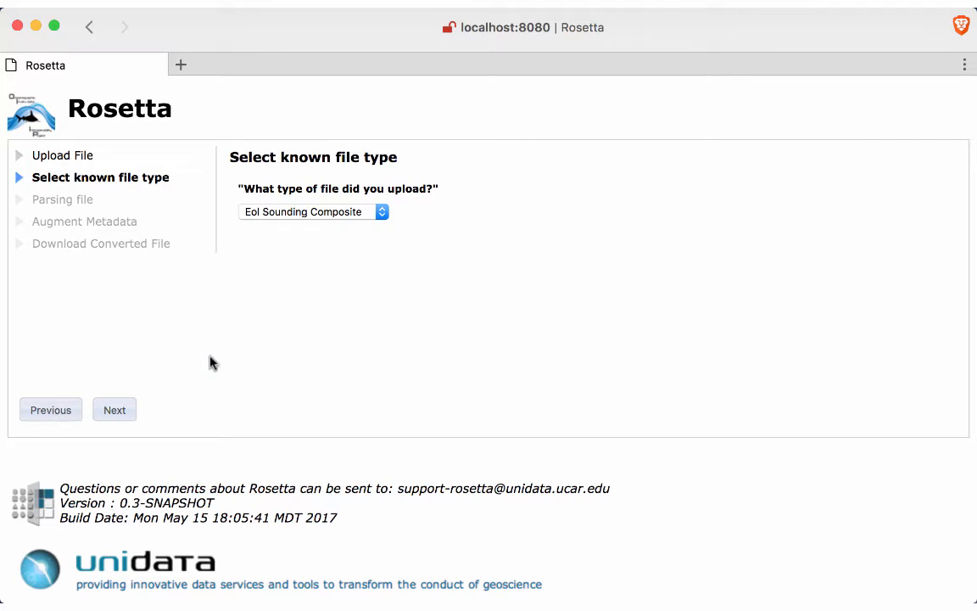
# Set the uploaded file's type to TagBase Archival Flat File, parse it and continue to the metadata form.
pyautogui.click(340, 216)
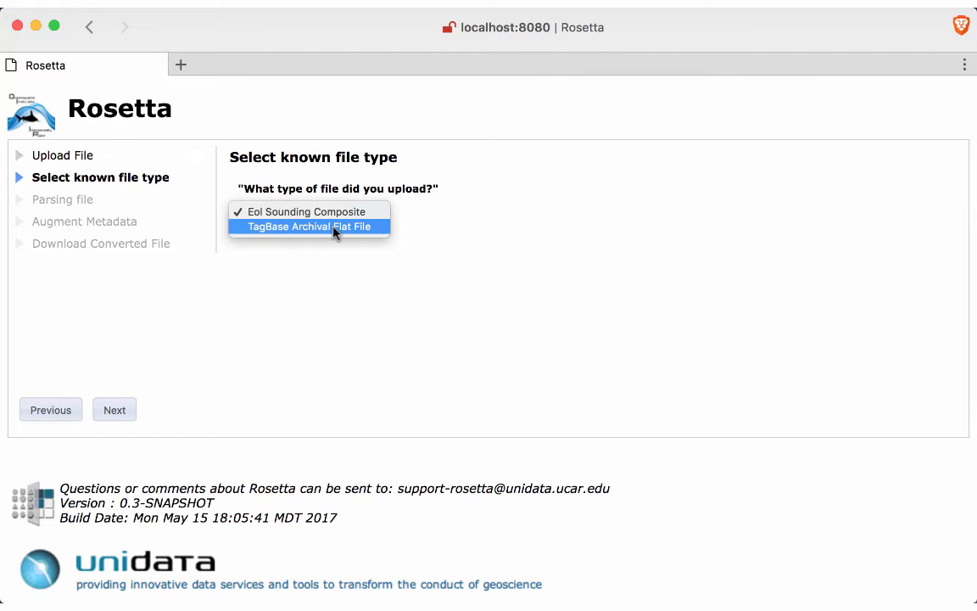
pyautogui.click(335, 227)
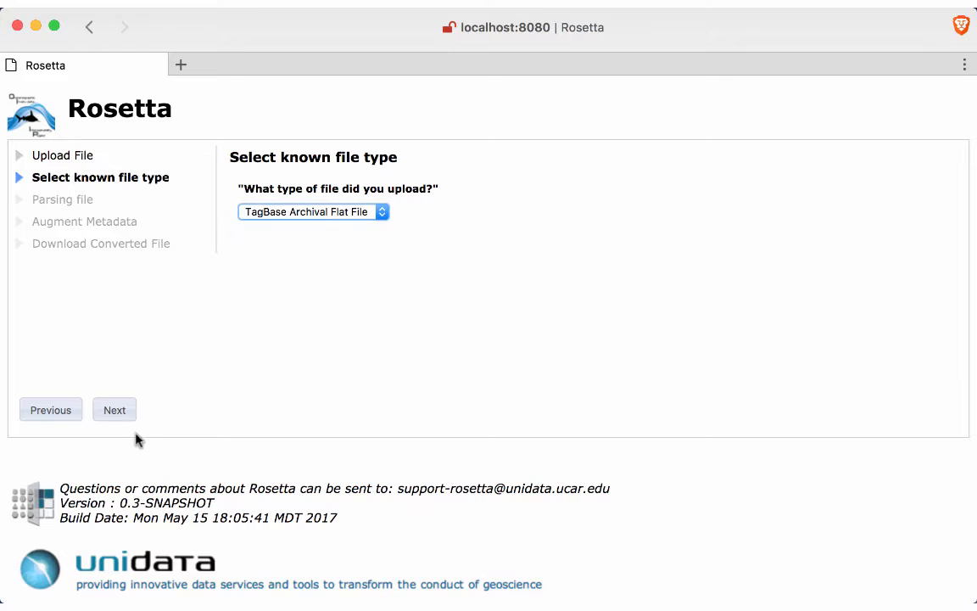
pyautogui.click(114, 412)
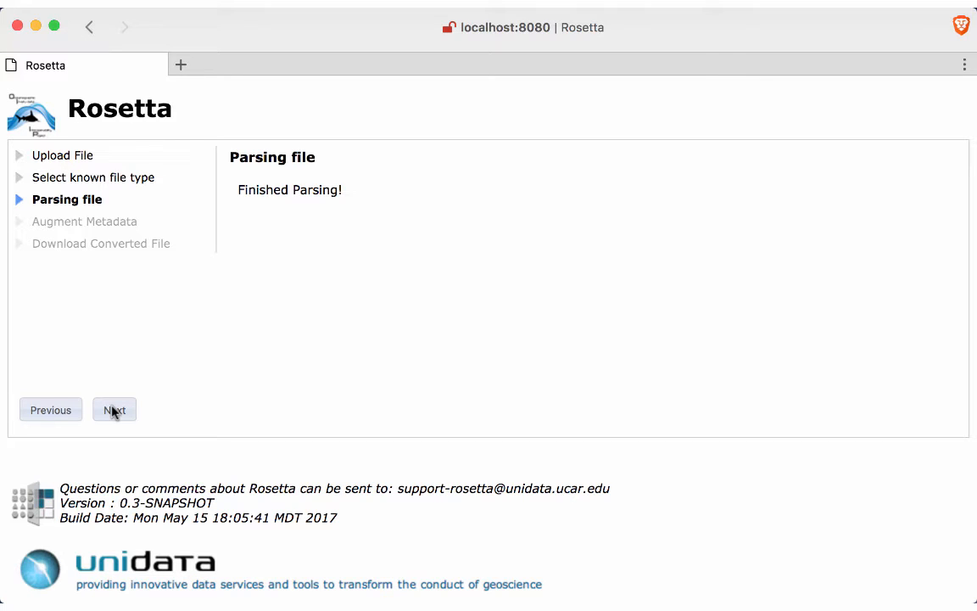
pyautogui.click(114, 411)
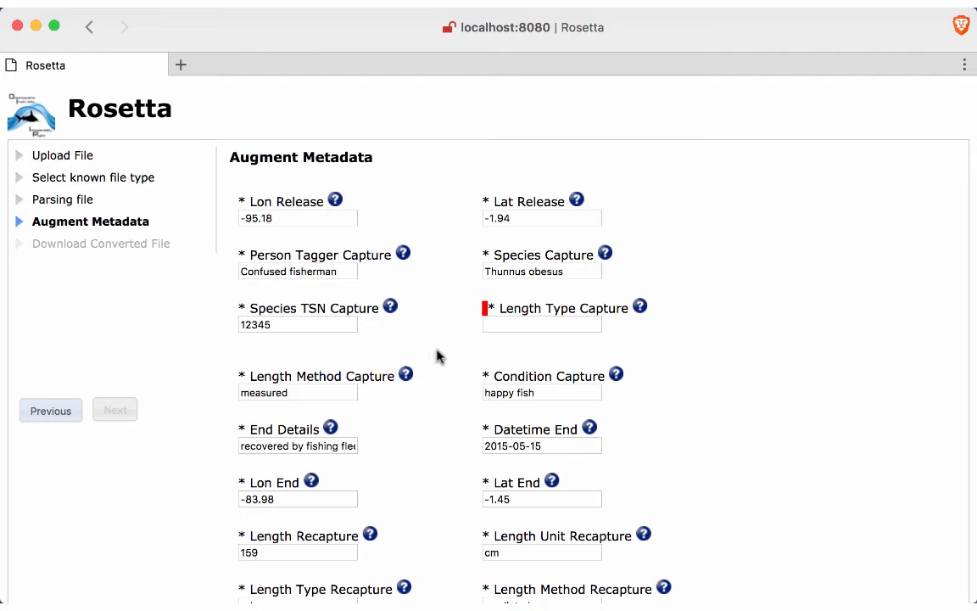
# Check the metadata form, fill the missing Length Type Capture with "Ruler?" and proceed to the converted file download.
pyautogui.scroll(-10, 437, 355)
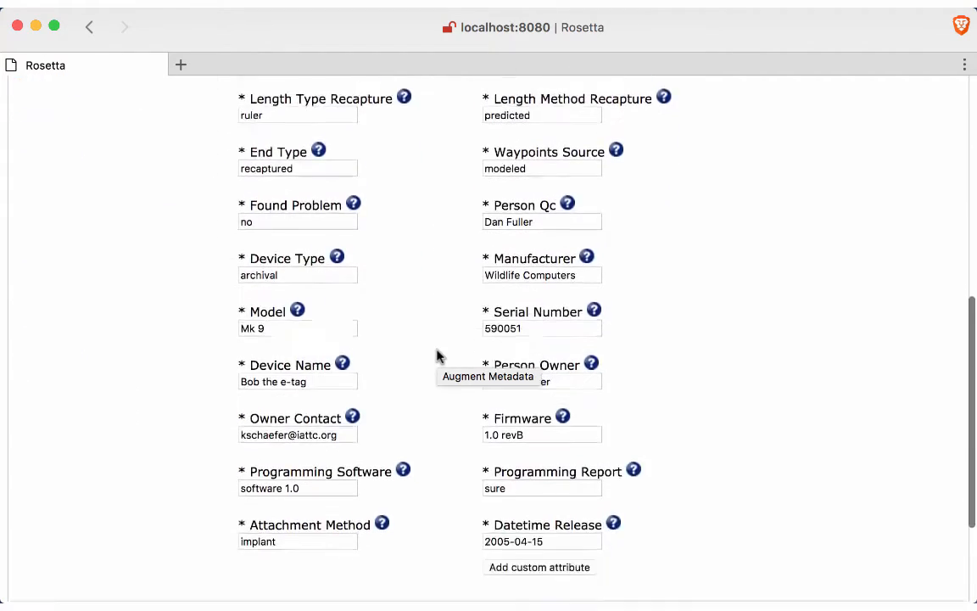
pyautogui.scroll(3, 437, 355)
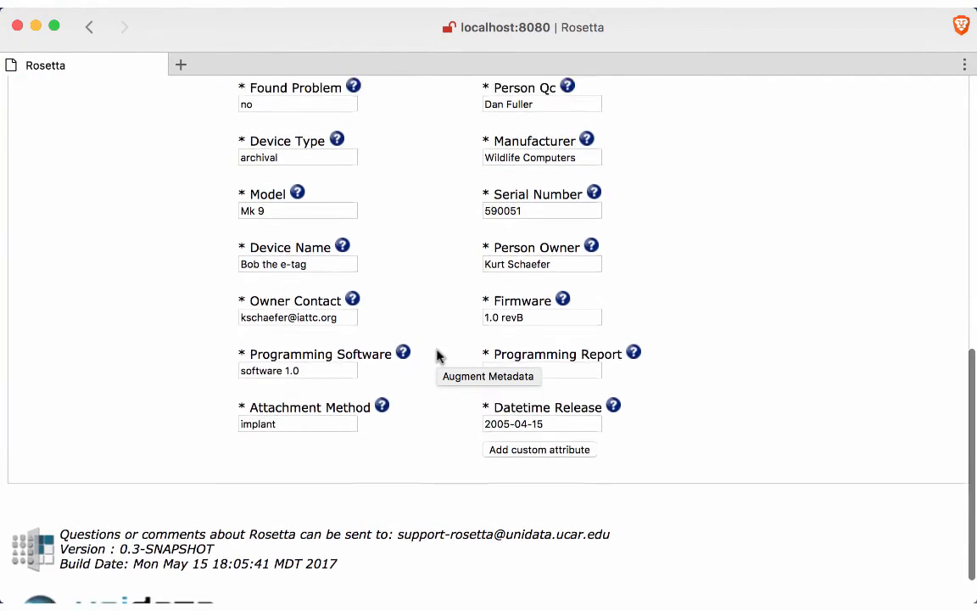
pyautogui.scroll(12, 437, 355)
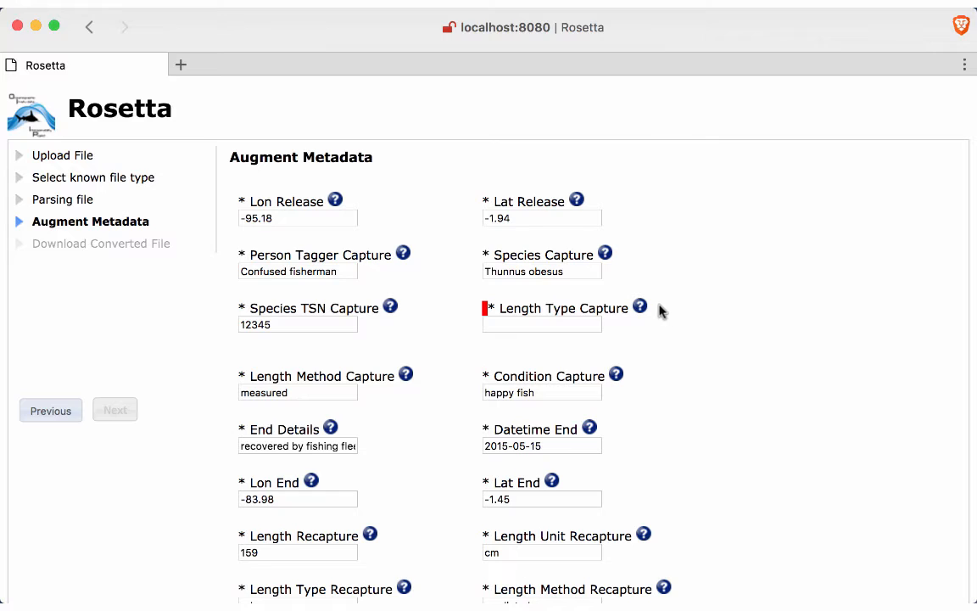
pyautogui.moveTo(642, 311)
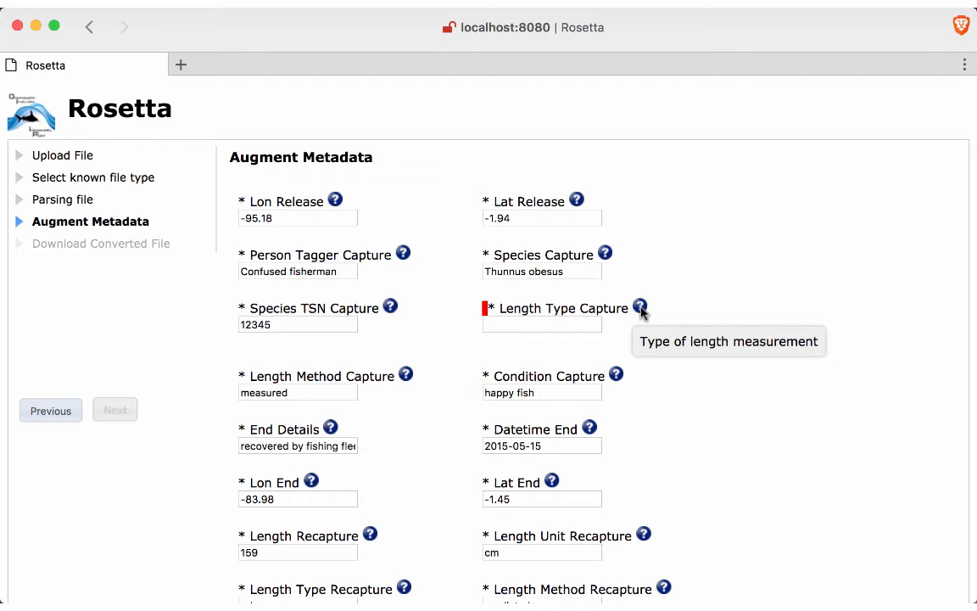
pyautogui.click(576, 324)
pyautogui.write('Ruler?')
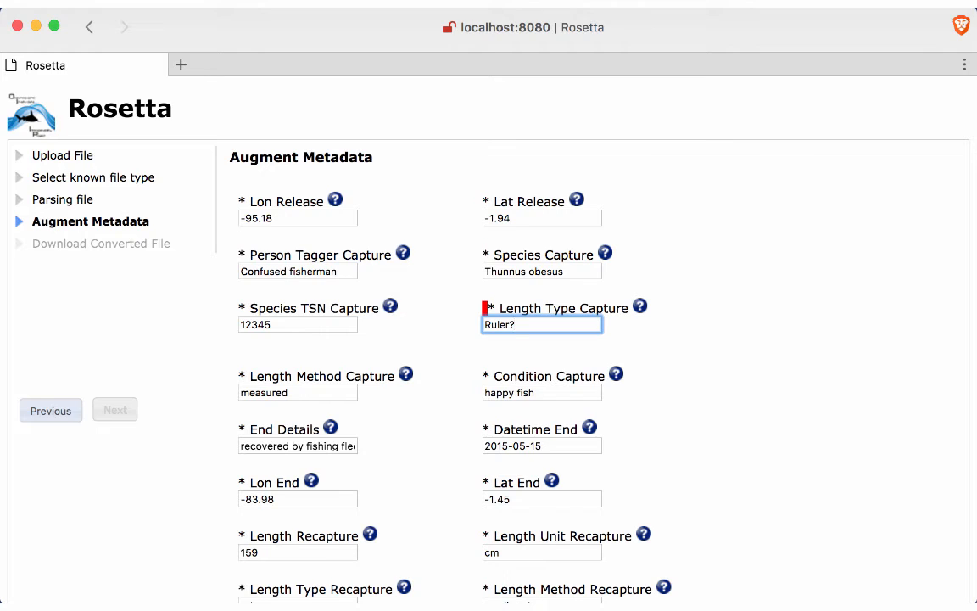
pyautogui.click(731, 330)
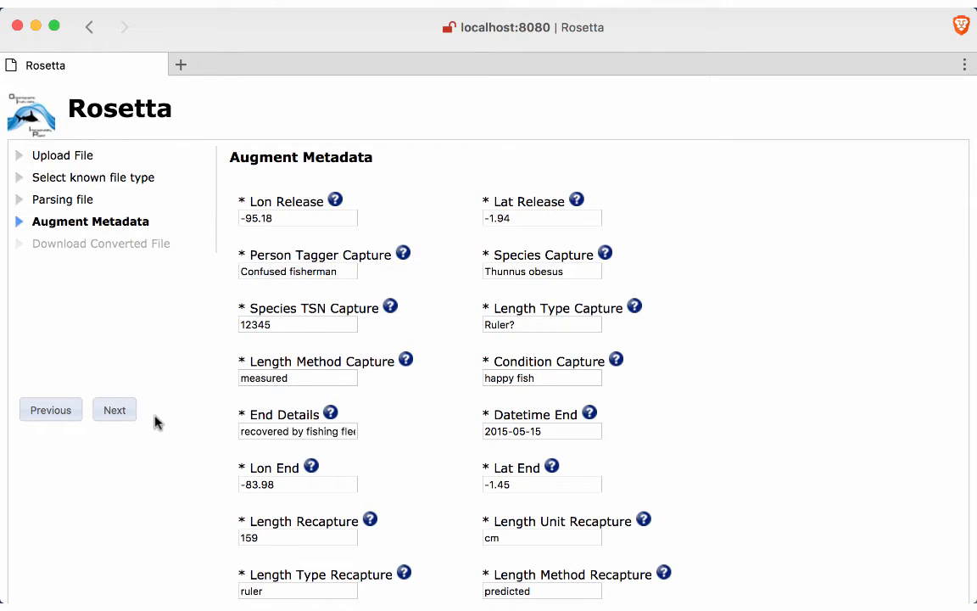
pyautogui.click(129, 413)
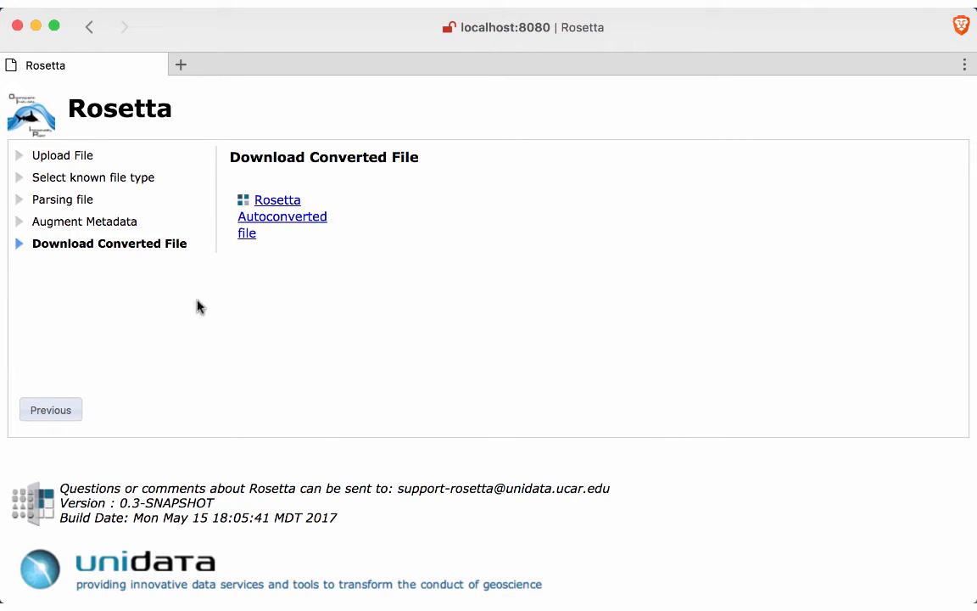
# Download the Rosetta autoconverted file to the Desktop as TagDataFlatFileExample.nc and dismiss the download notice.
pyautogui.click(299, 224)
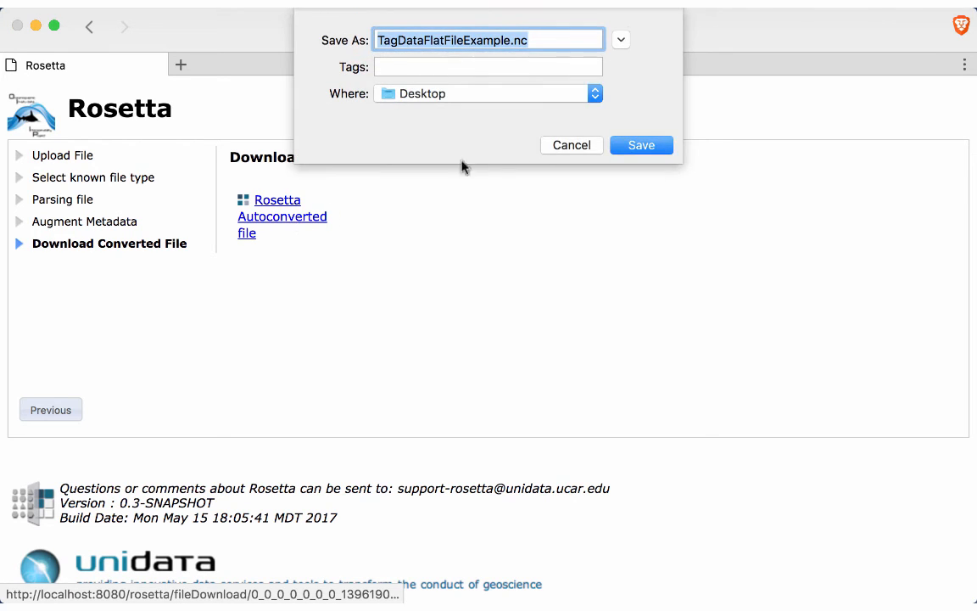
pyautogui.click(641, 145)
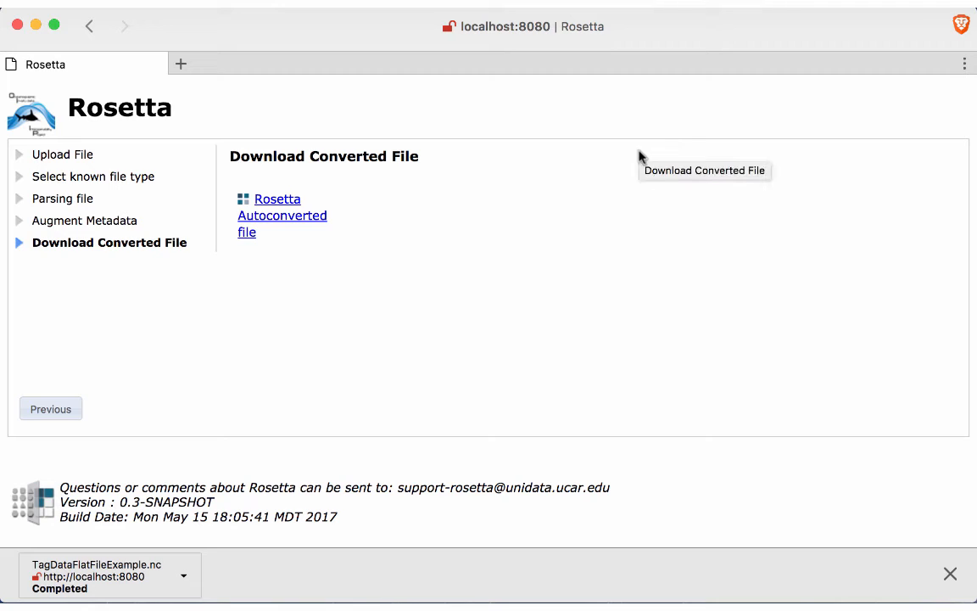
pyautogui.click(950, 576)
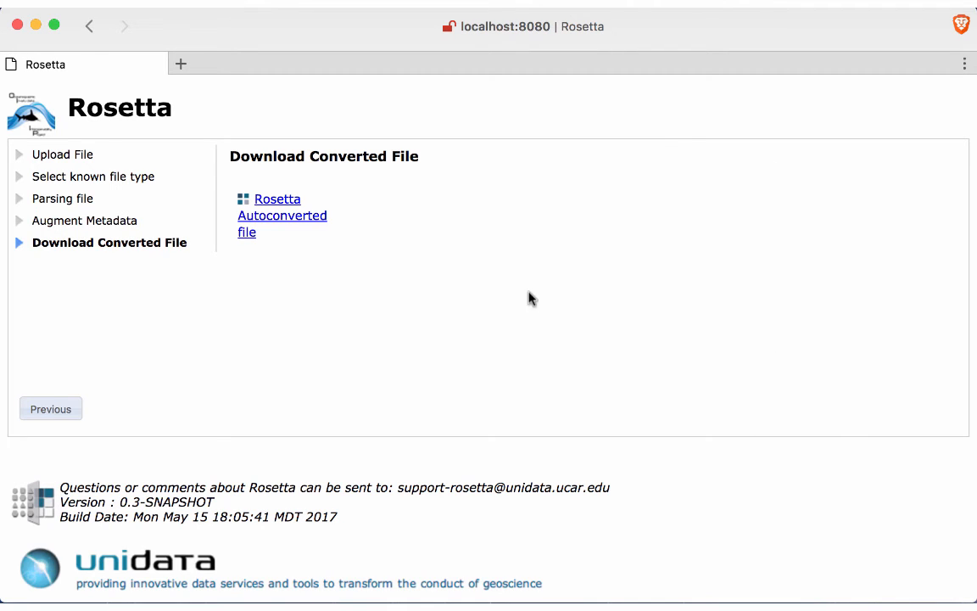